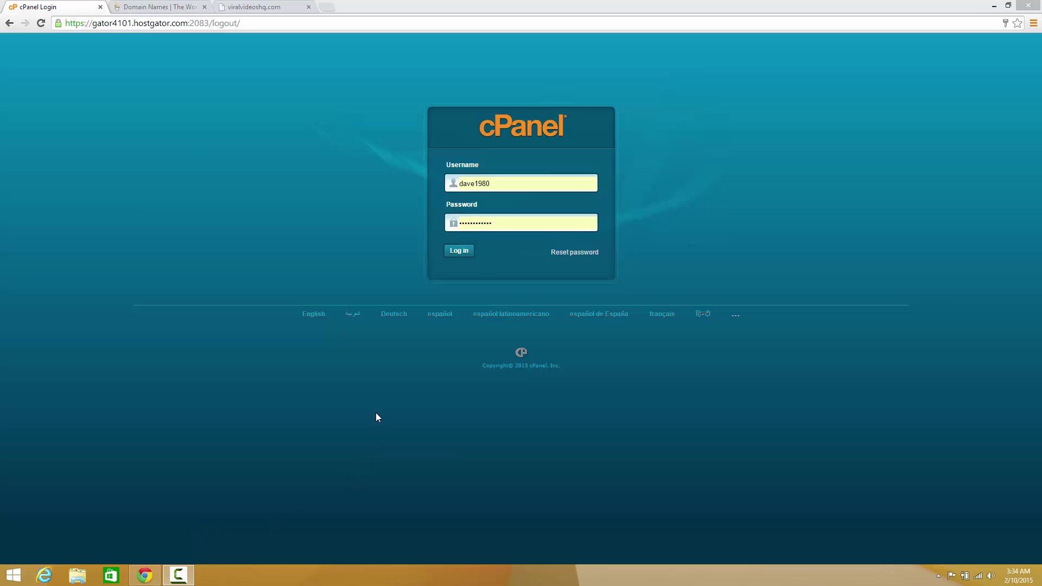
# Log in to HostGator cPanel and select ns8201.hostgator.com under Account Information's Name Servers
pyautogui.click(163, 8)
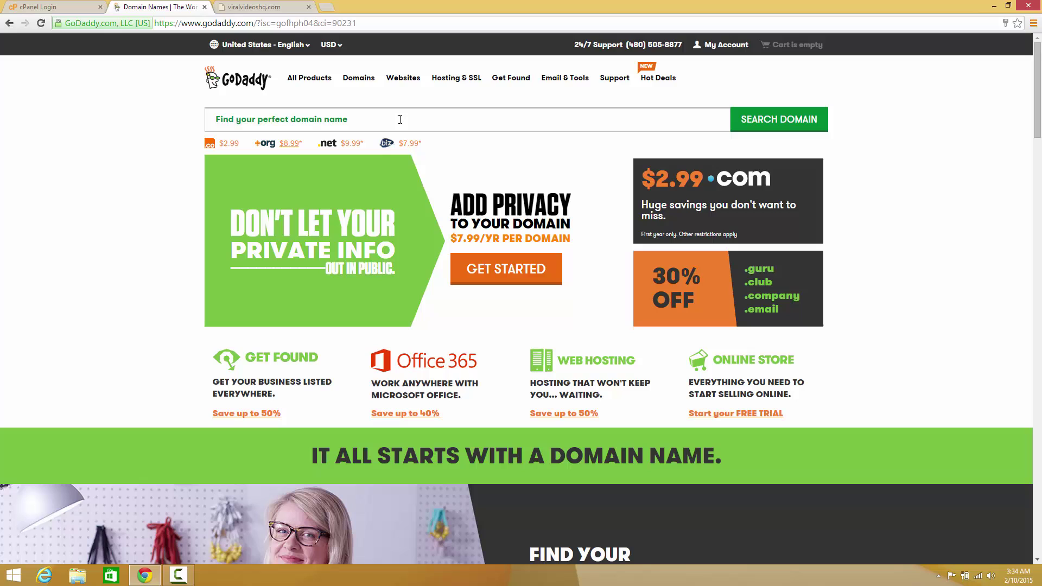
pyautogui.click(59, 9)
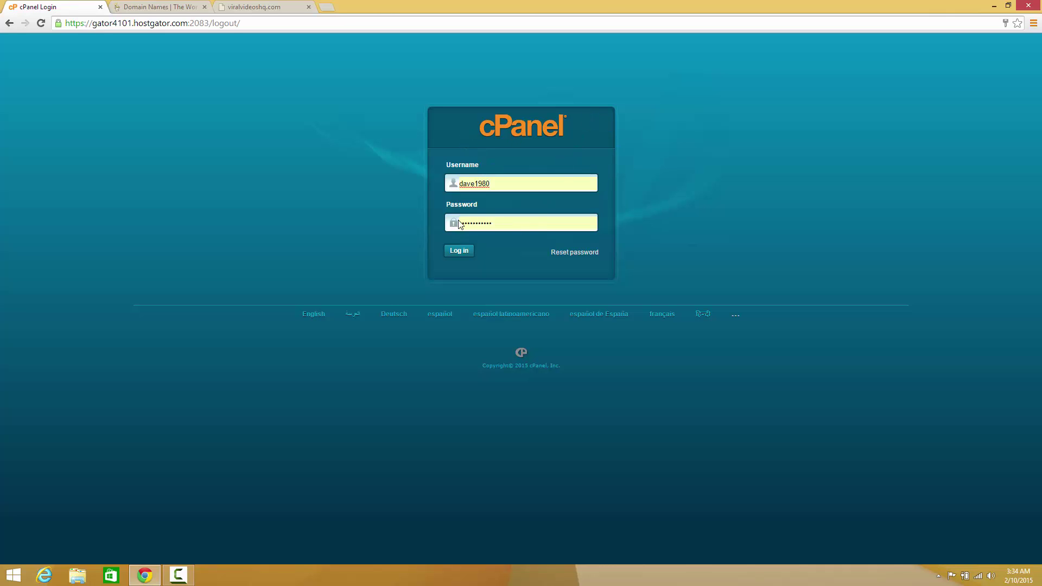
pyautogui.click(466, 252)
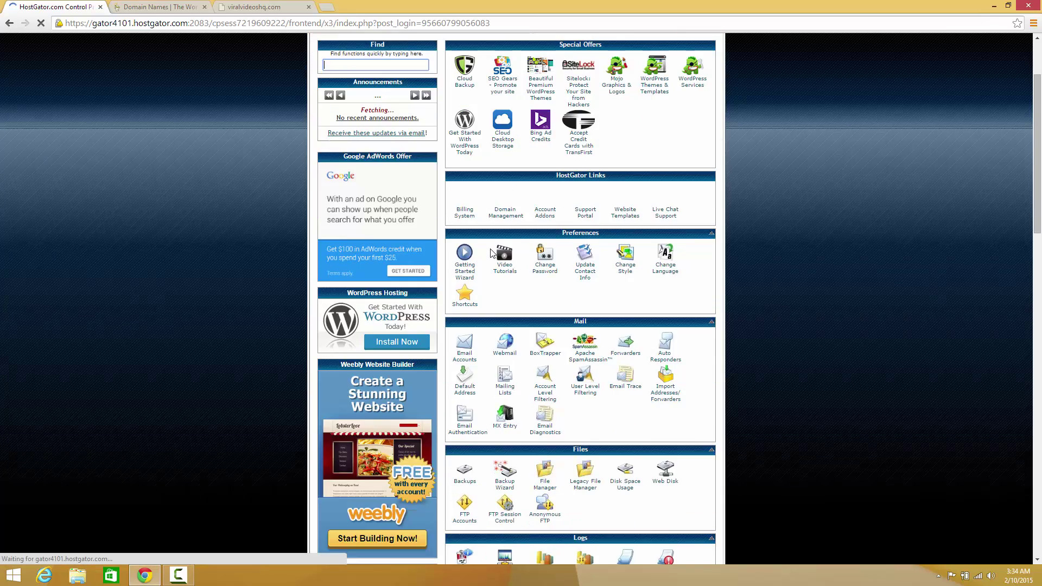
pyautogui.scroll(-10, 492, 261)
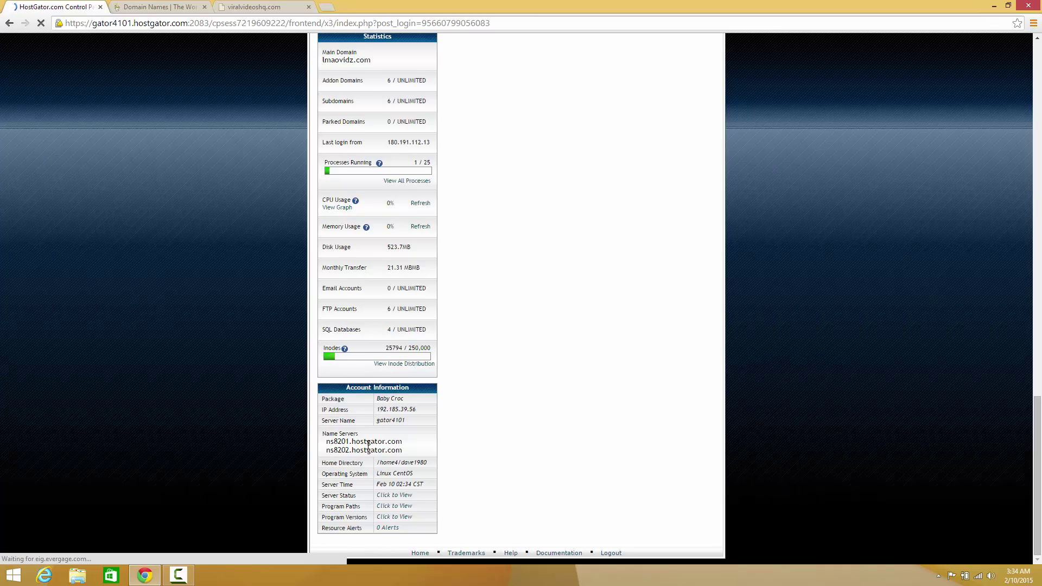
pyautogui.moveTo(403, 444); pyautogui.dragTo(328, 440)
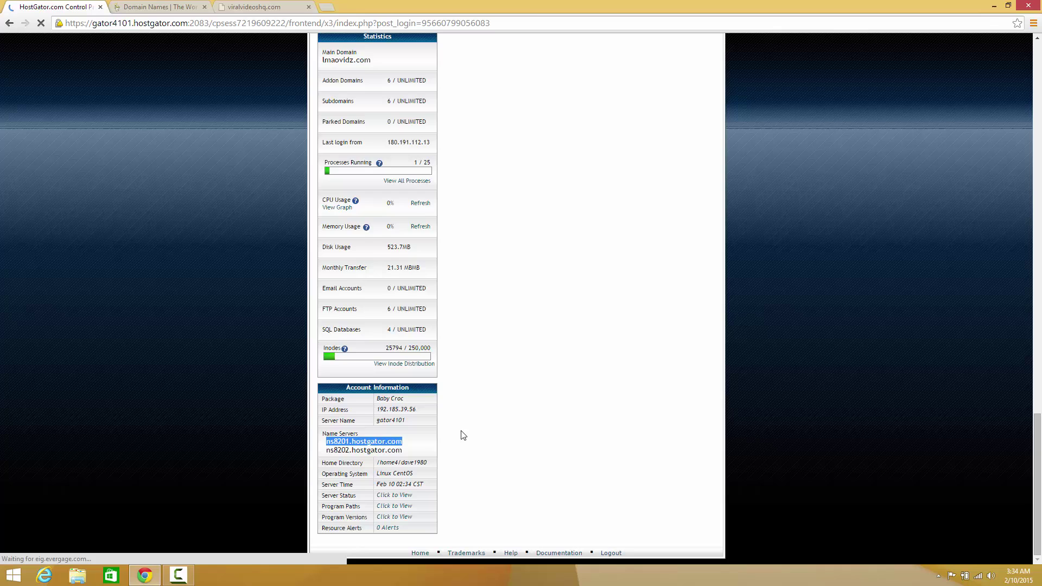
# Go to GoDaddy's My Account overview and expand the Domains list to show viralvideoshq.com
pyautogui.click(169, 7)
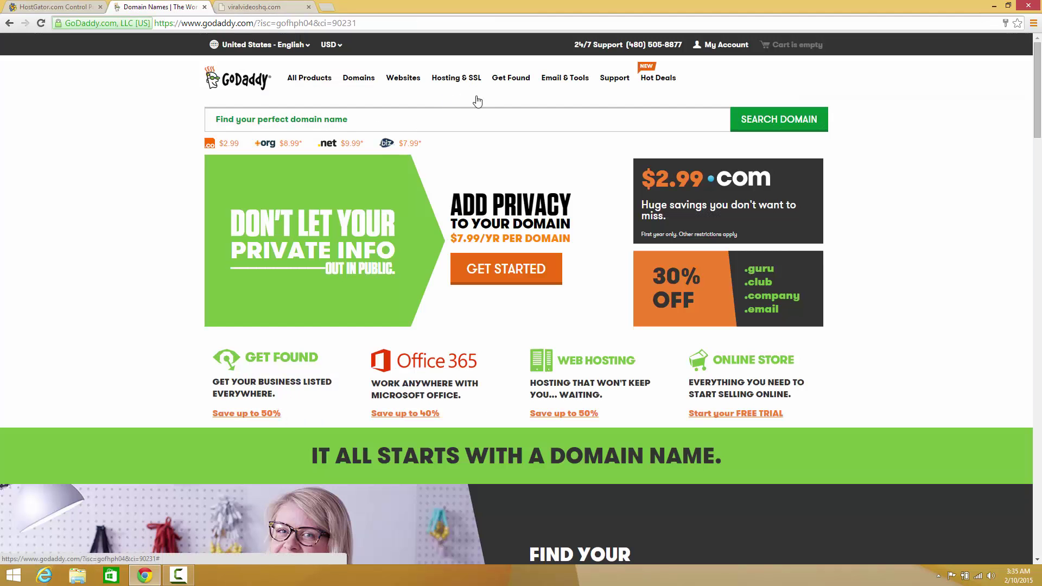
pyautogui.click(731, 52)
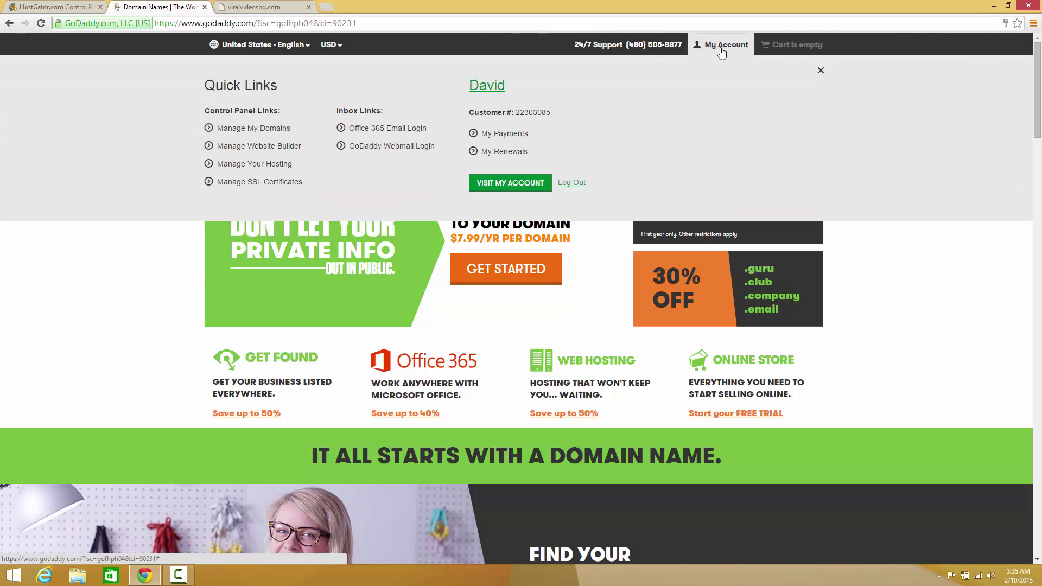
pyautogui.click(520, 187)
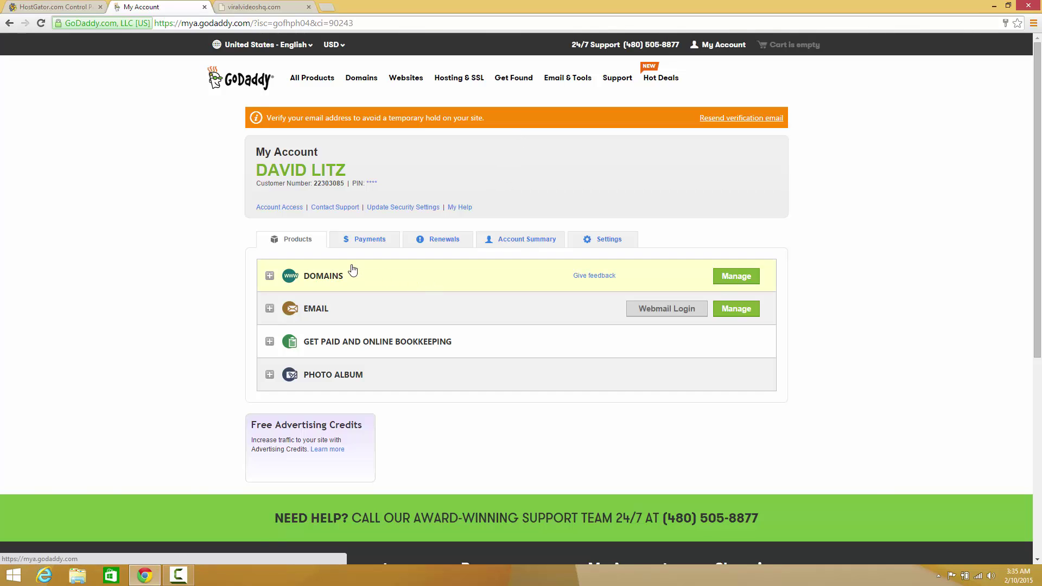
pyautogui.click(269, 276)
pyautogui.scroll(-4, 331, 314)
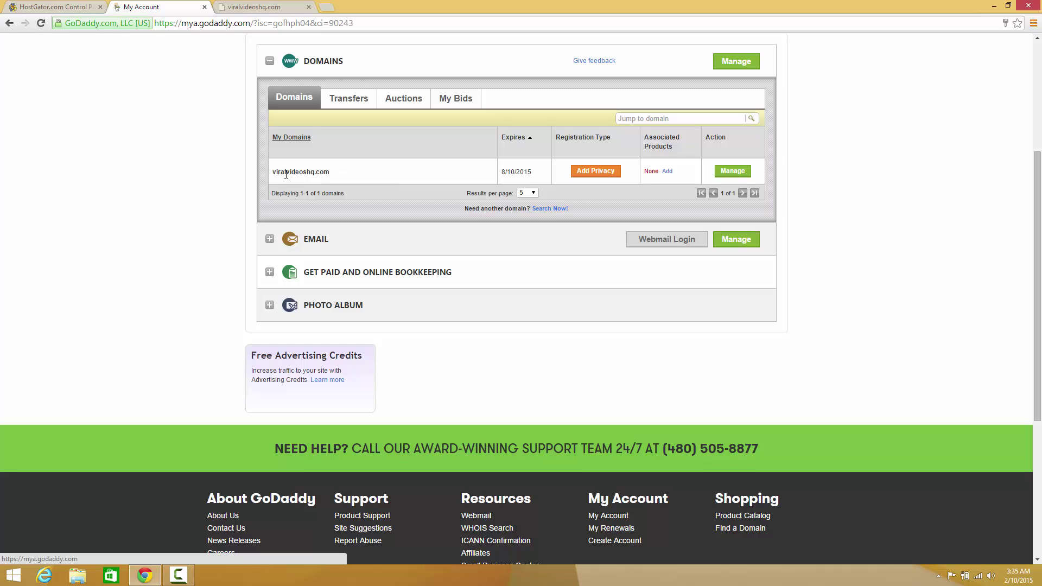
# Reload the viralvideoshq.com parked page, then return to the GoDaddy account page
pyautogui.click(263, 6)
pyautogui.click(40, 23)
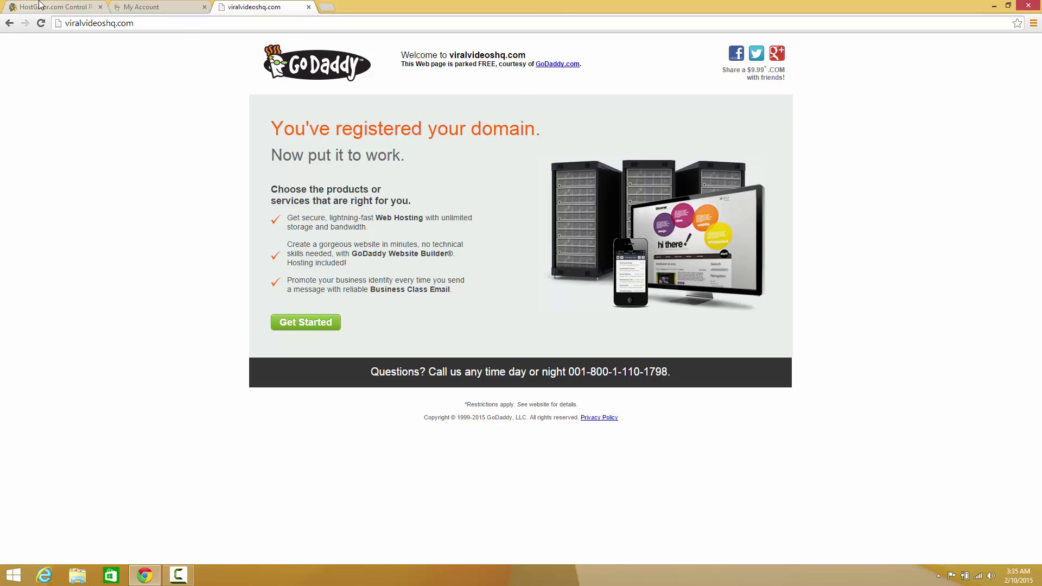
pyautogui.click(133, 7)
pyautogui.scroll(4, 241, 207)
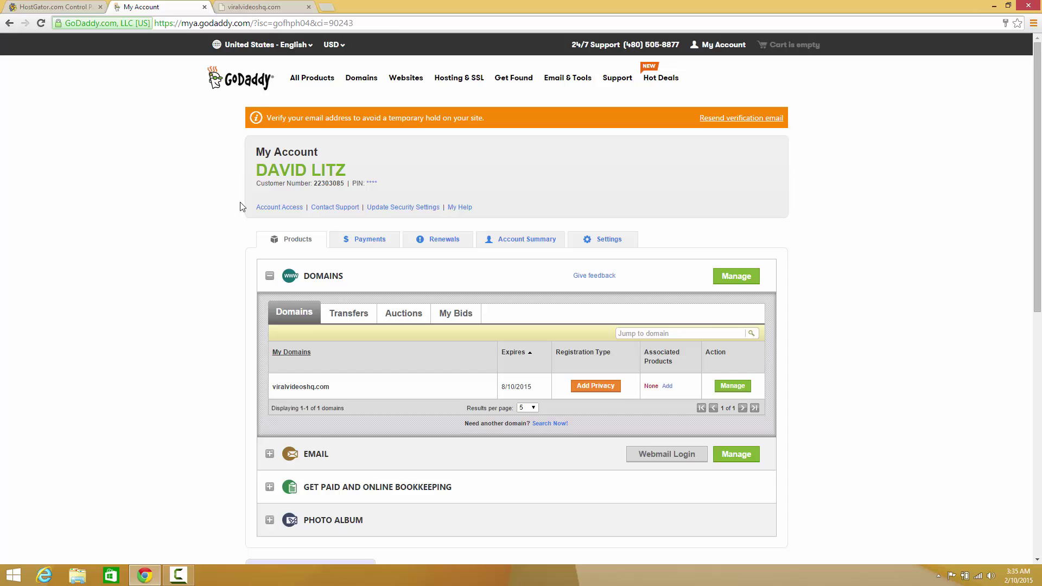
pyautogui.scroll(-1, 242, 206)
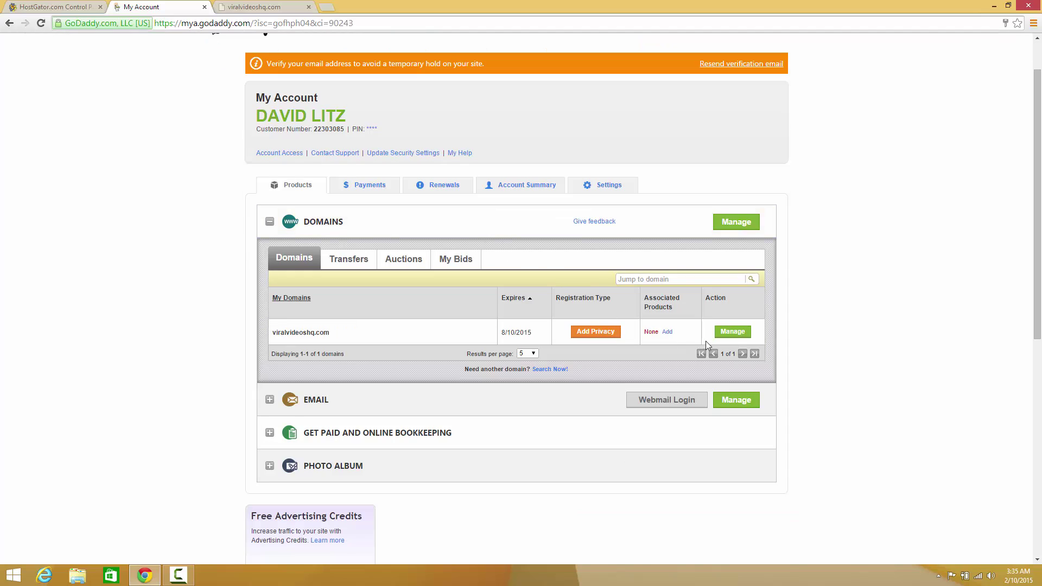
# Open viralvideoshq.com's Nameserver Settings, showing NS17 and NS18.DOMAINCONTROL.COM
pyautogui.click(733, 333)
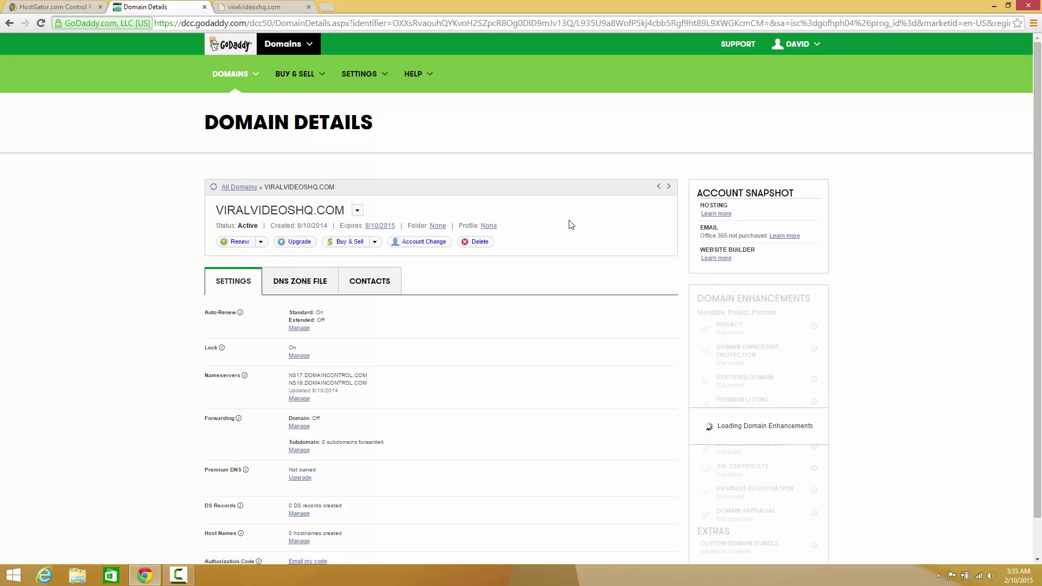
pyautogui.scroll(-1, 571, 224)
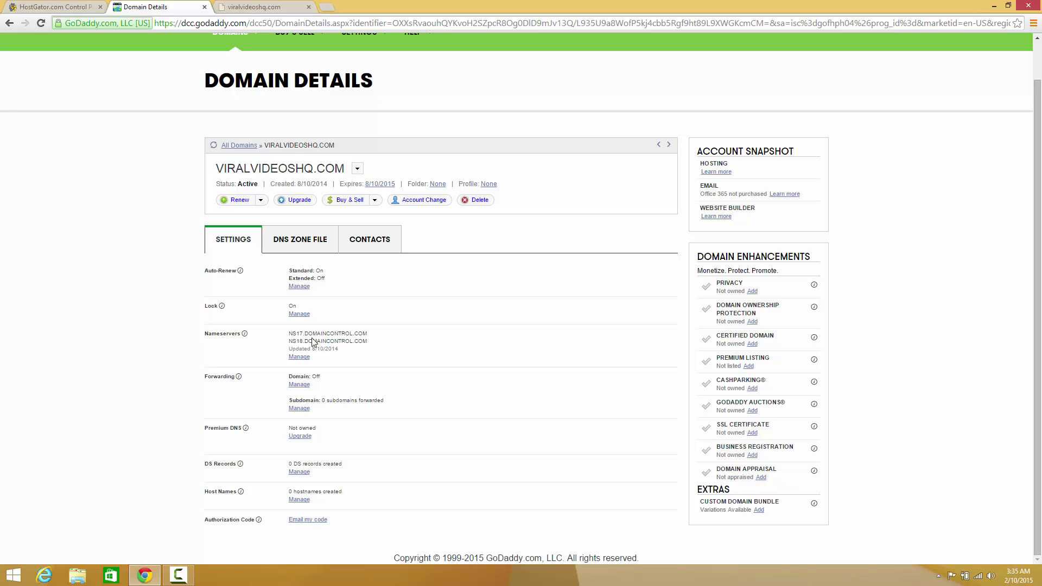
pyautogui.click(75, 7)
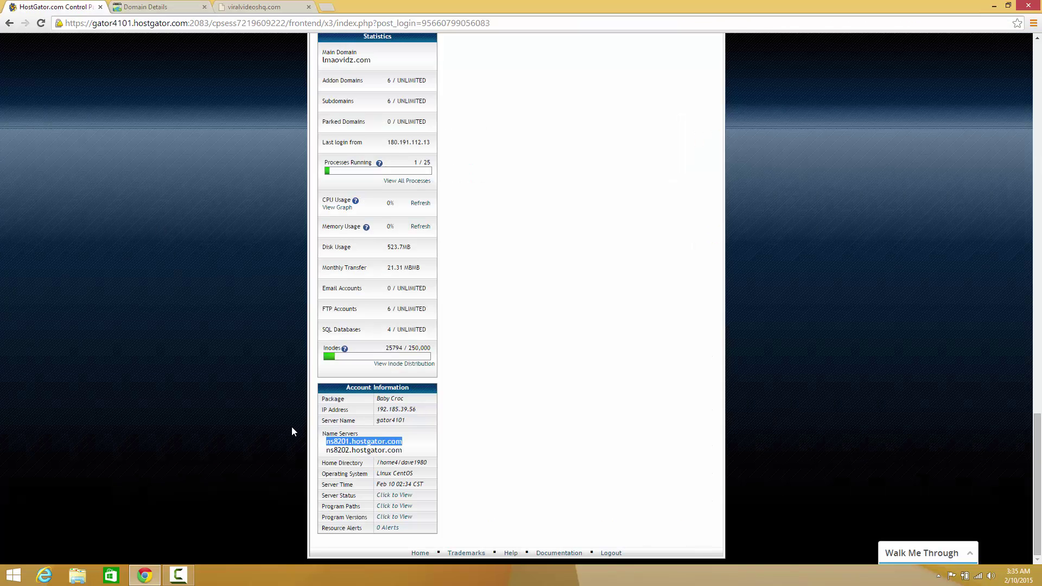
pyautogui.click(156, 7)
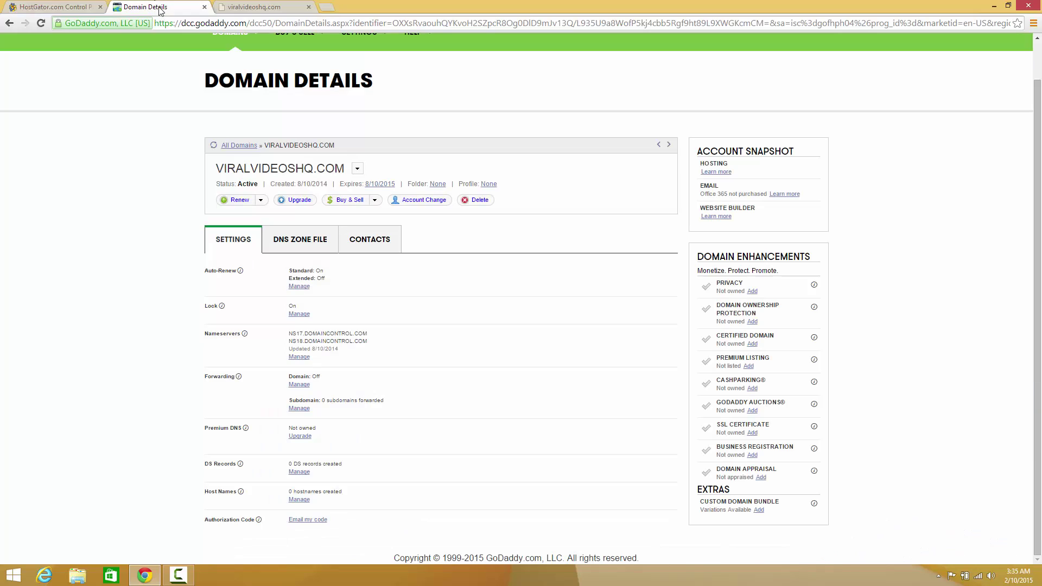
pyautogui.click(300, 358)
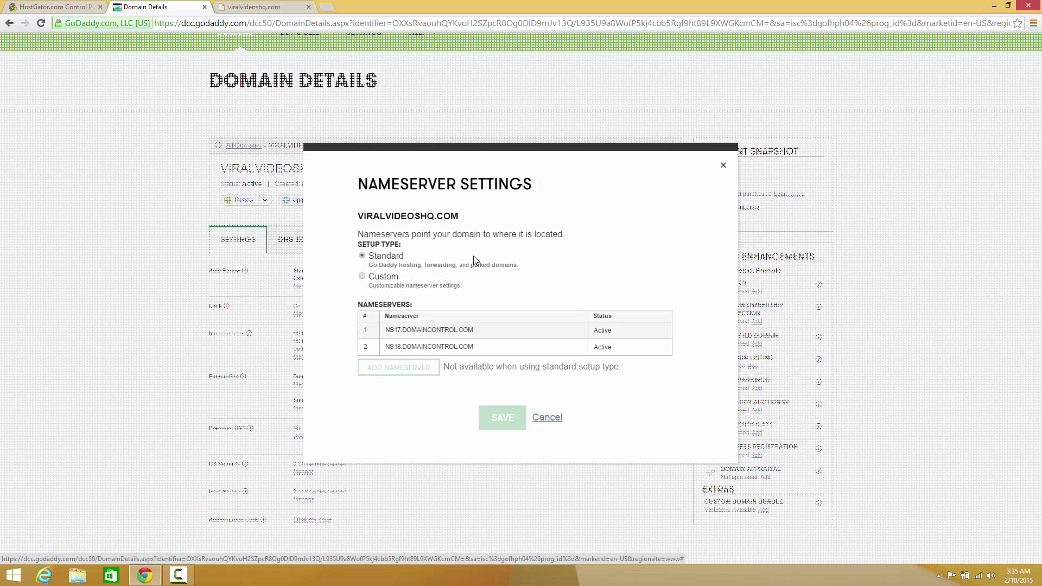
# Switch to custom nameservers and paste ns8201.hostgator.com into both nameserver entries
pyautogui.click(363, 276)
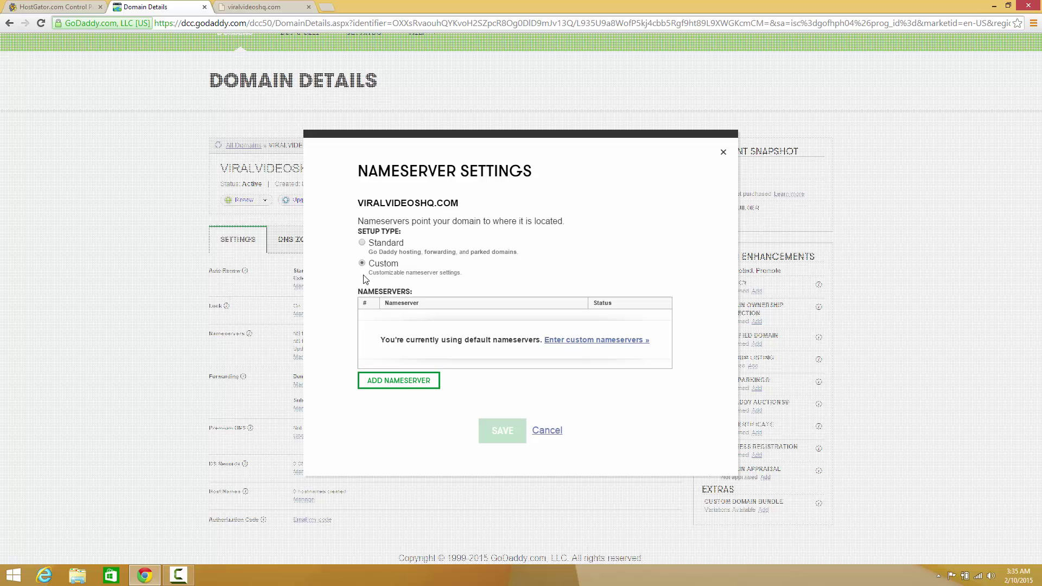
pyautogui.click(573, 341)
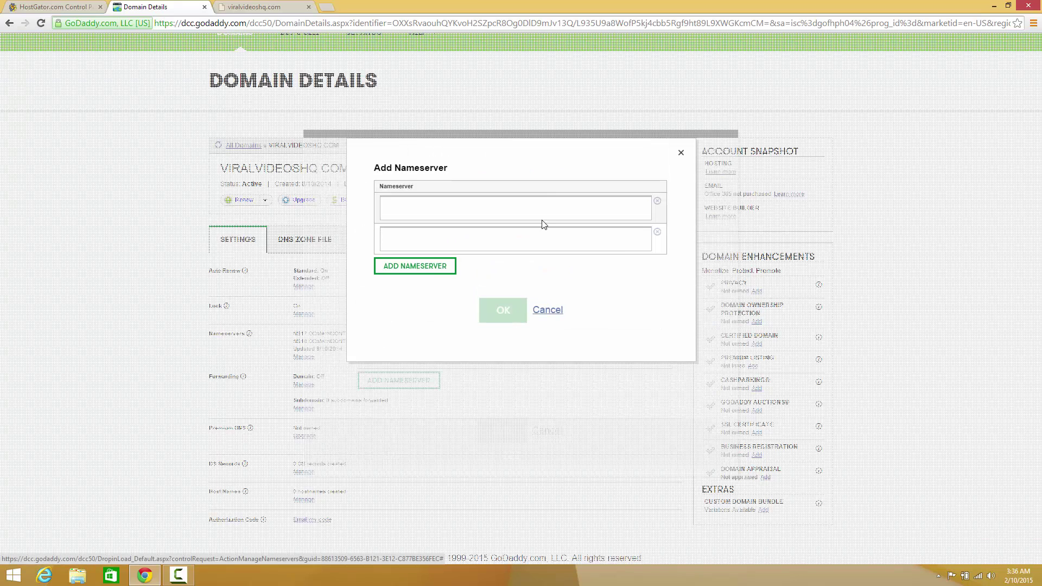
pyautogui.click(548, 205)
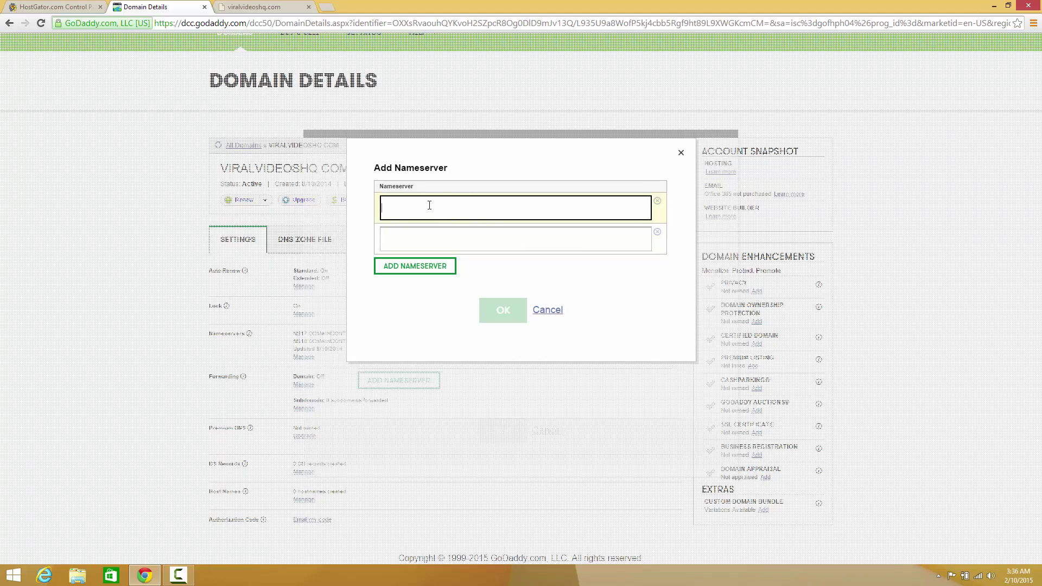
pyautogui.write('ns8201.hostgator.com')
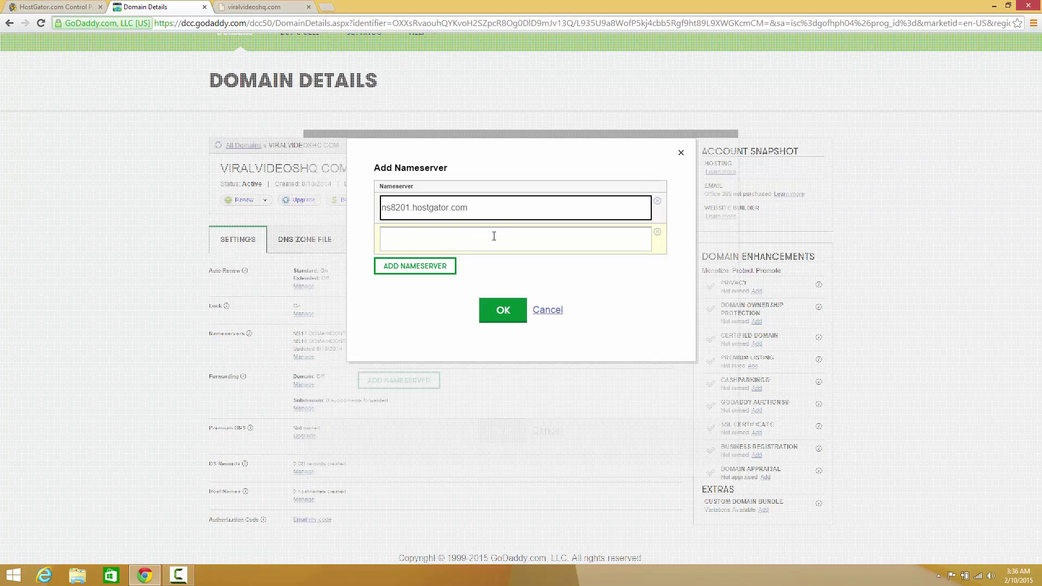
pyautogui.click(467, 234)
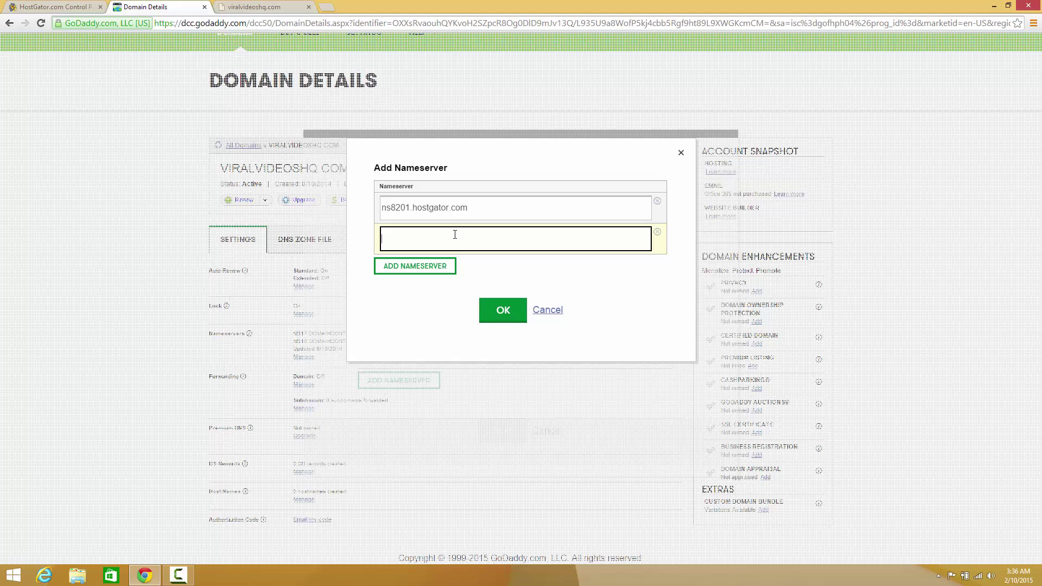
pyautogui.write('ns8201.hostgator.com')
# Edit the second nameserver entry from ns8201 to ns8202.hostgator.com, checking it against HostGator
pyautogui.click(70, 7)
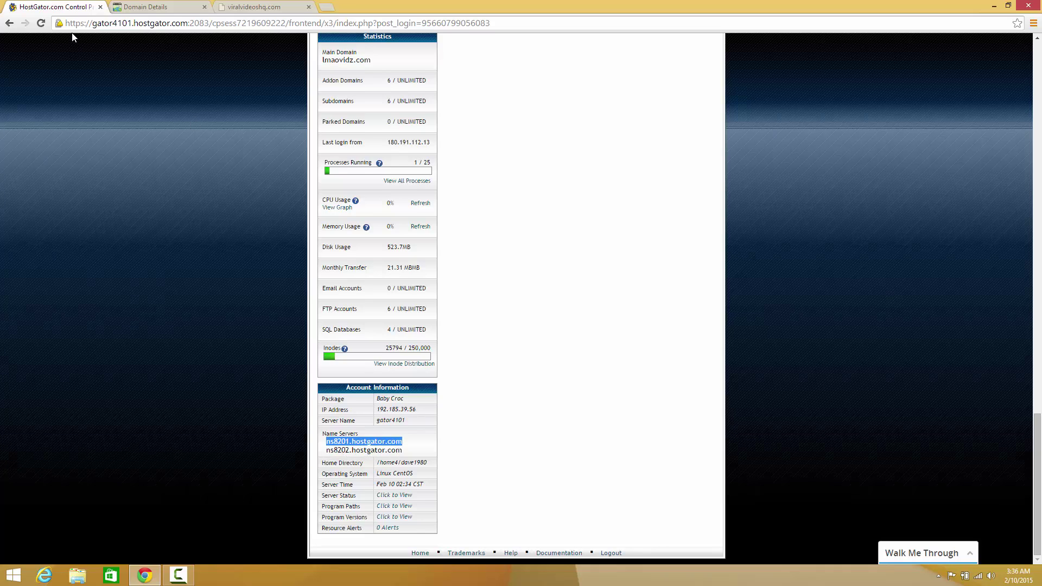
pyautogui.click(160, 7)
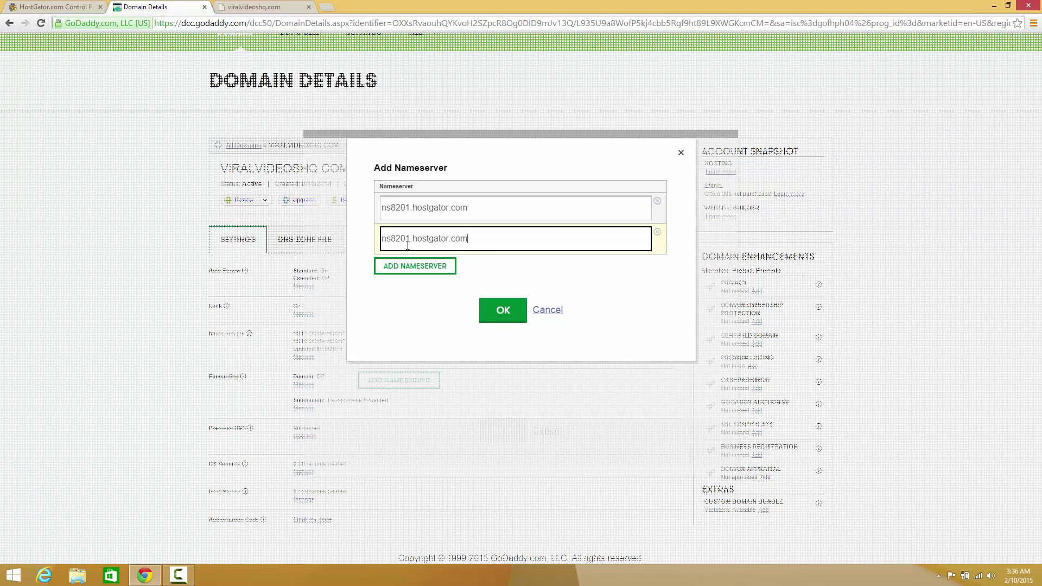
pyautogui.press('BackSpace')
pyautogui.write('2')
pyautogui.click(67, 6)
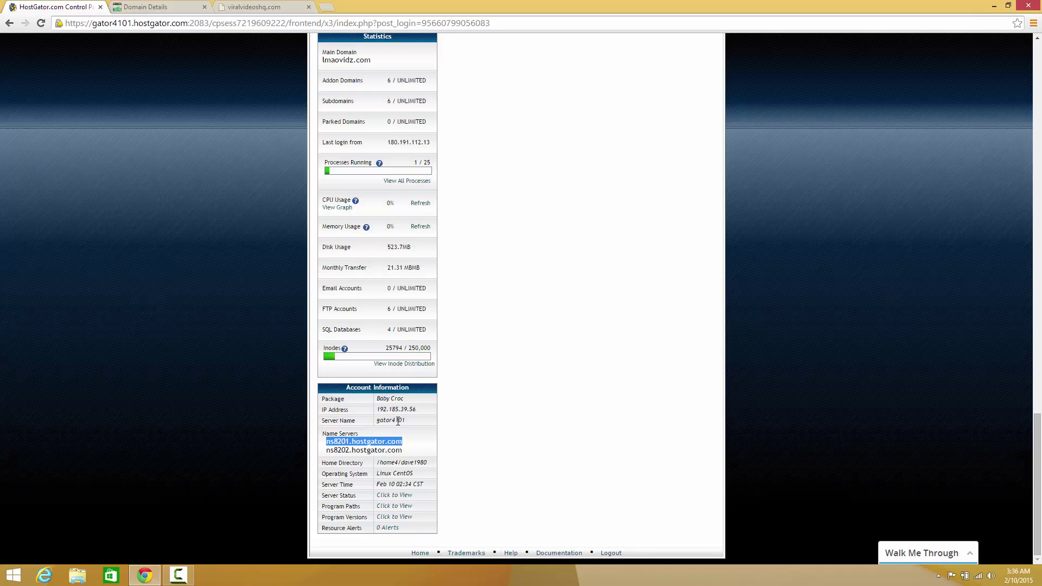
# Clear the extra empty rows, confirm NS8201 and NS8202.HOSTGATOR.COM, and save the nameserver settings
pyautogui.click(146, 6)
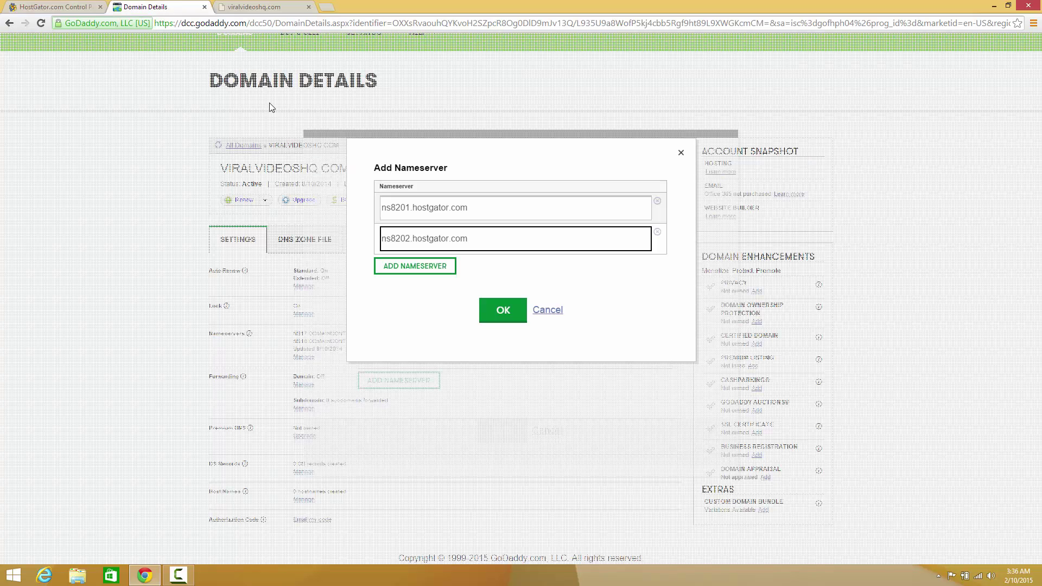
pyautogui.click(439, 268)
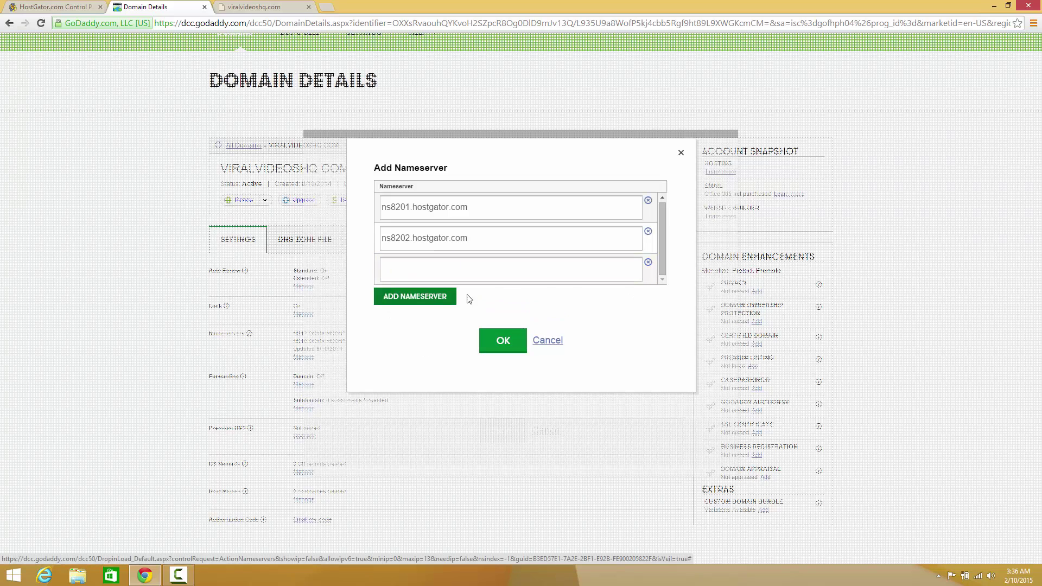
pyautogui.click(438, 297)
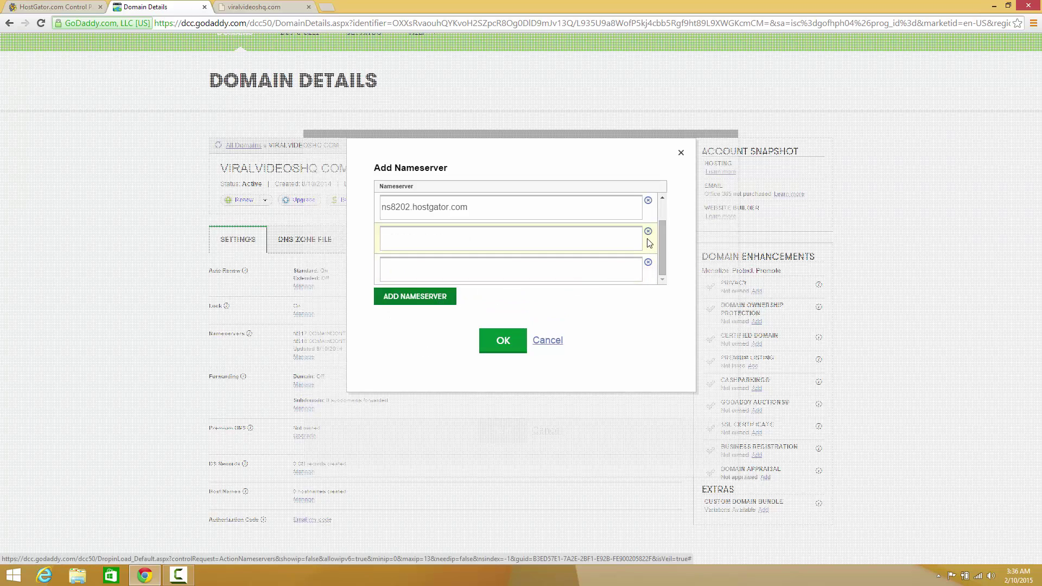
pyautogui.scroll(1, 651, 241)
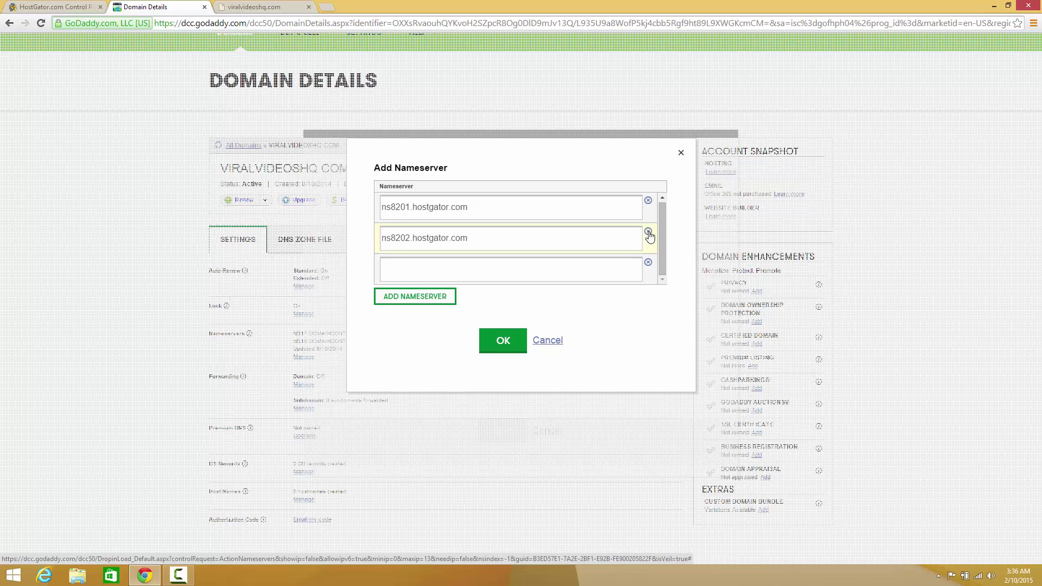
pyautogui.click(649, 263)
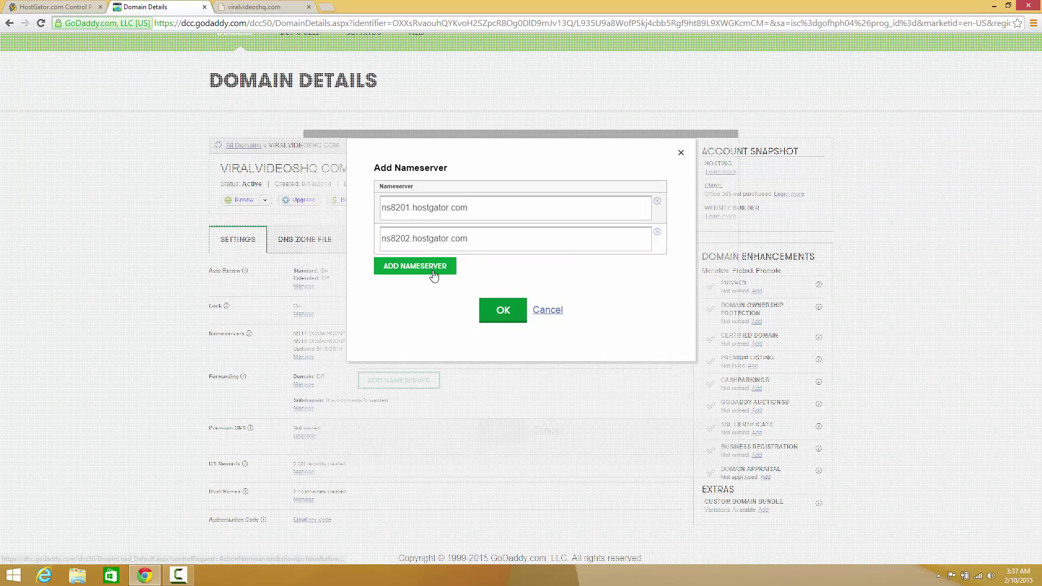
pyautogui.click(512, 313)
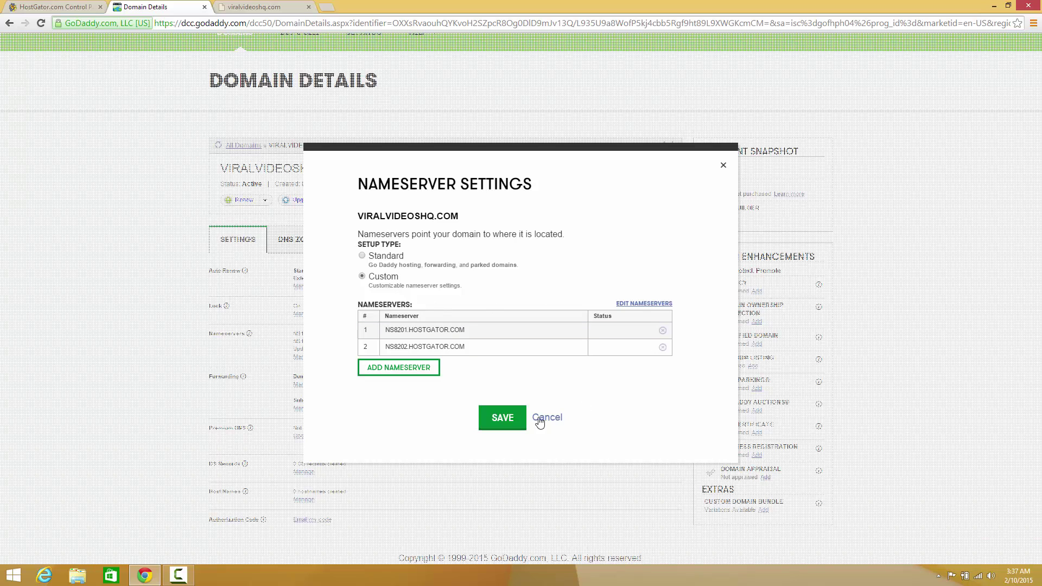
pyautogui.click(495, 422)
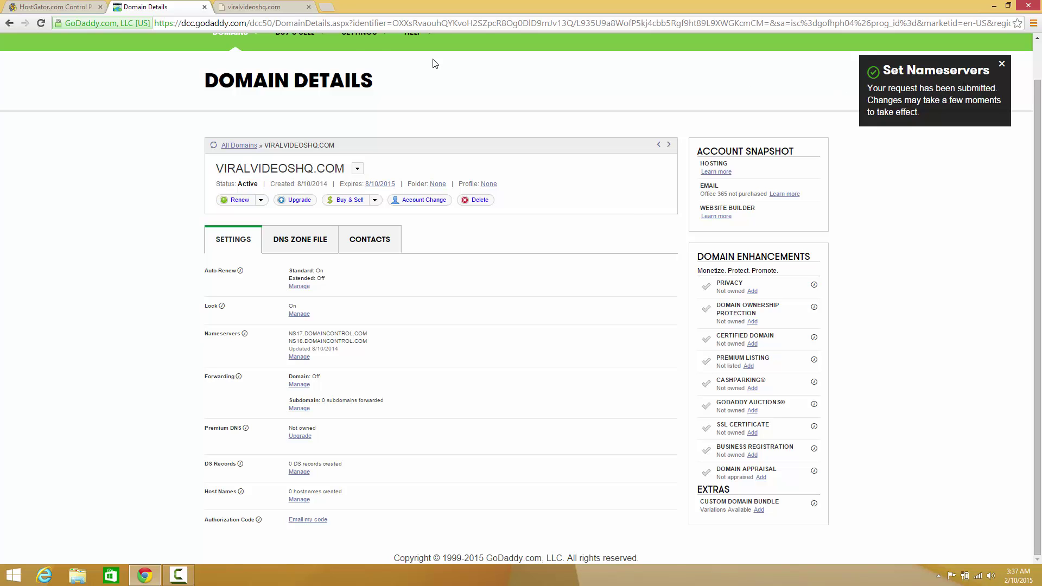
# Reload viralvideoshq.com twice to confirm it still shows a parked page, then close its tab
pyautogui.click(255, 7)
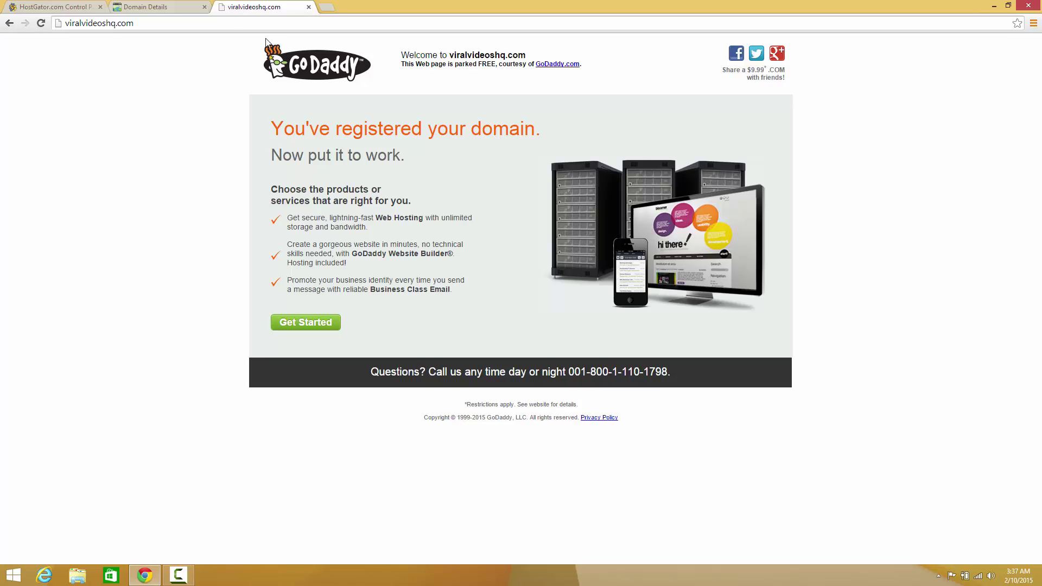
pyautogui.click(185, 24)
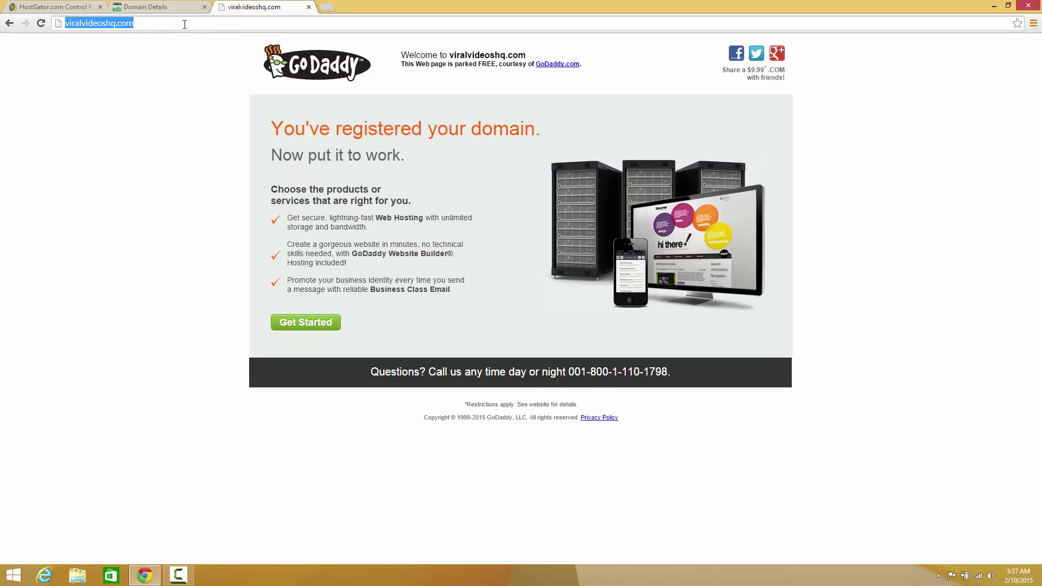
pyautogui.press('Return')
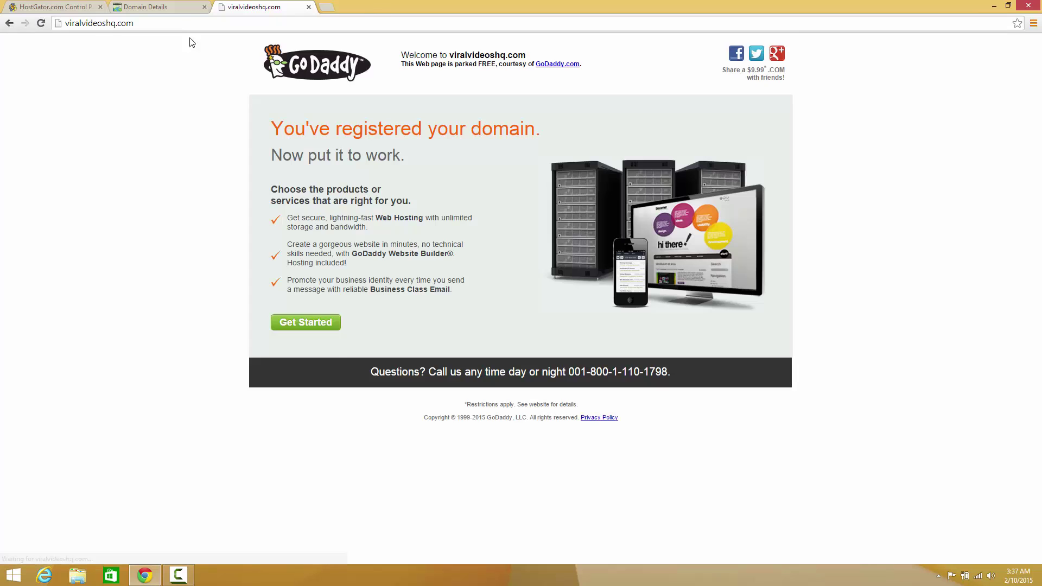
pyautogui.click(190, 21)
pyautogui.press('Return')
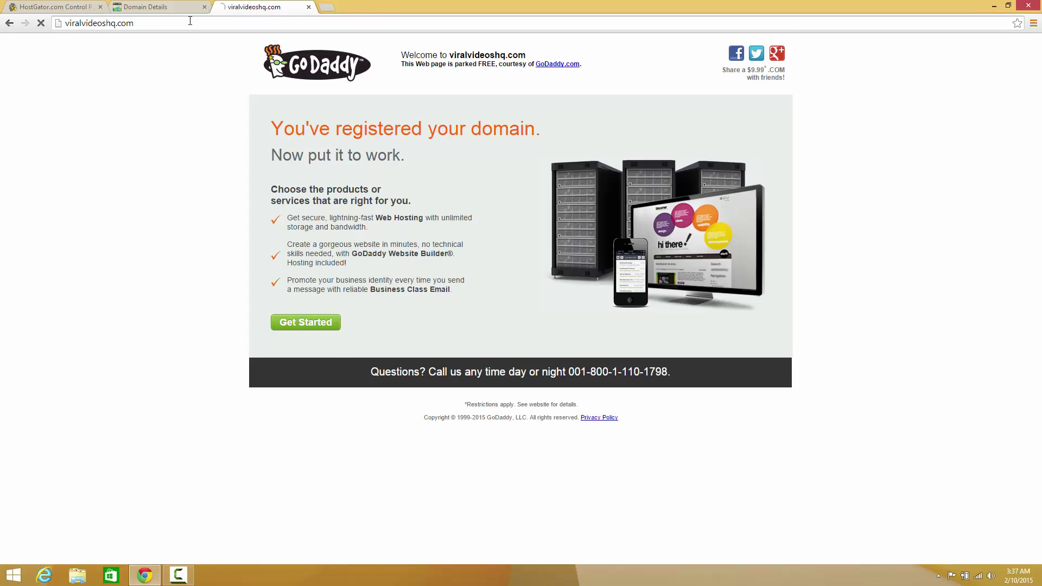
pyautogui.click(308, 7)
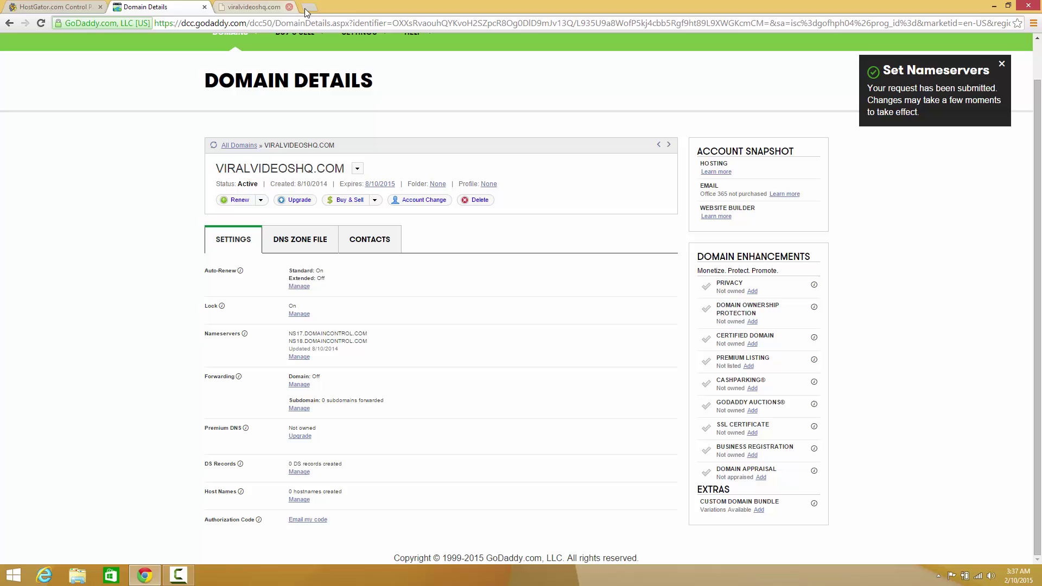
# Close GoDaddy's Domain Details and scroll through the cPanel Mail, Files, Logs, Security and Domains sections
pyautogui.click(204, 7)
pyautogui.scroll(10, 401, 157)
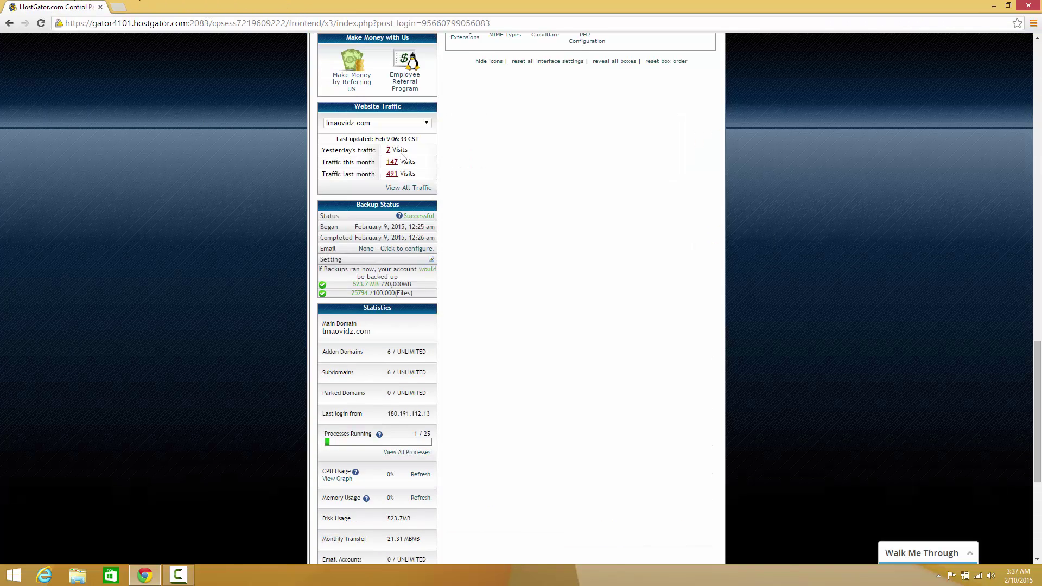
pyautogui.scroll(10, 401, 156)
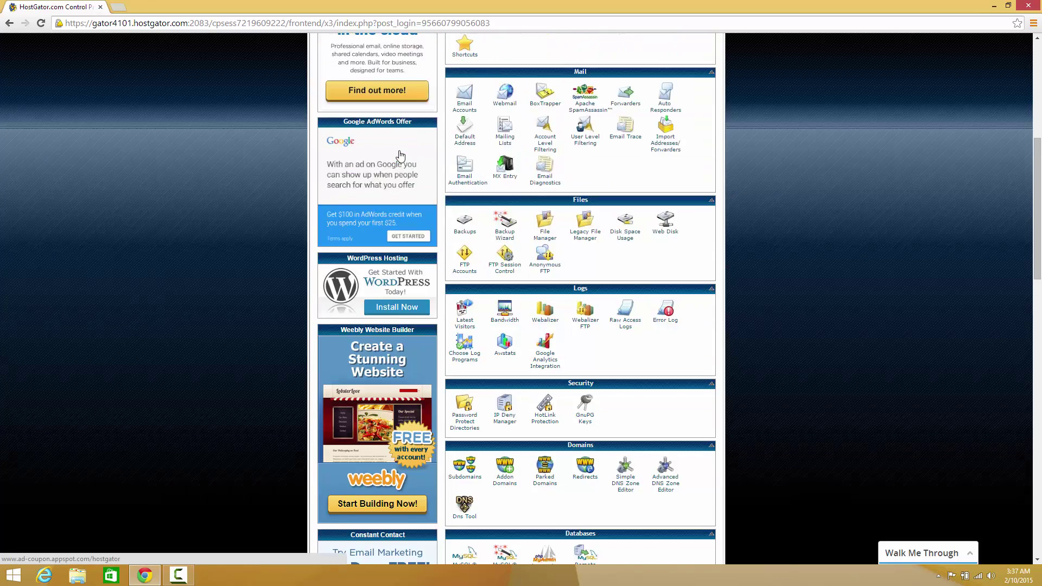
pyautogui.scroll(3, 424, 179)
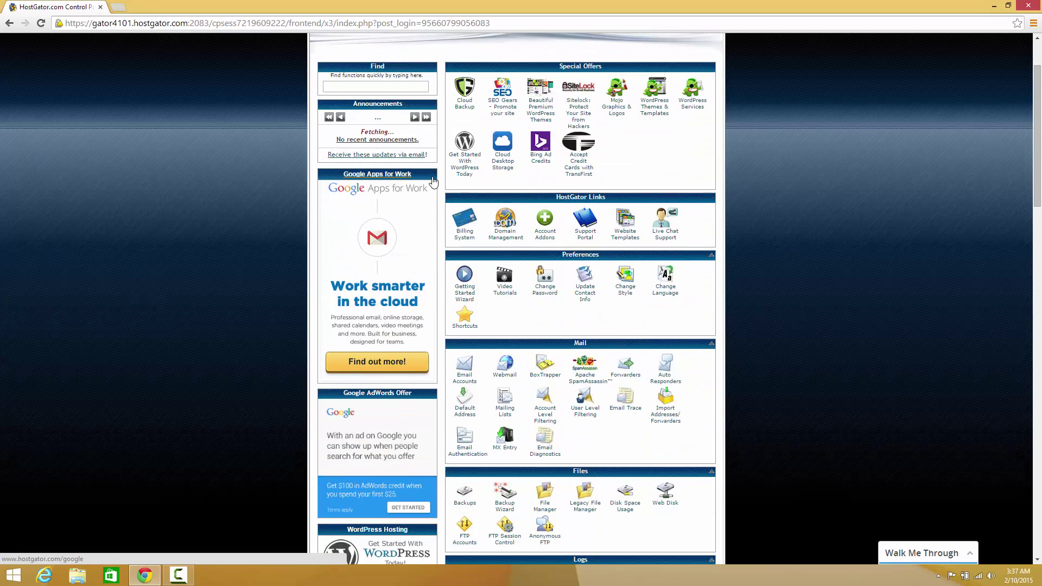
pyautogui.scroll(-5, 456, 185)
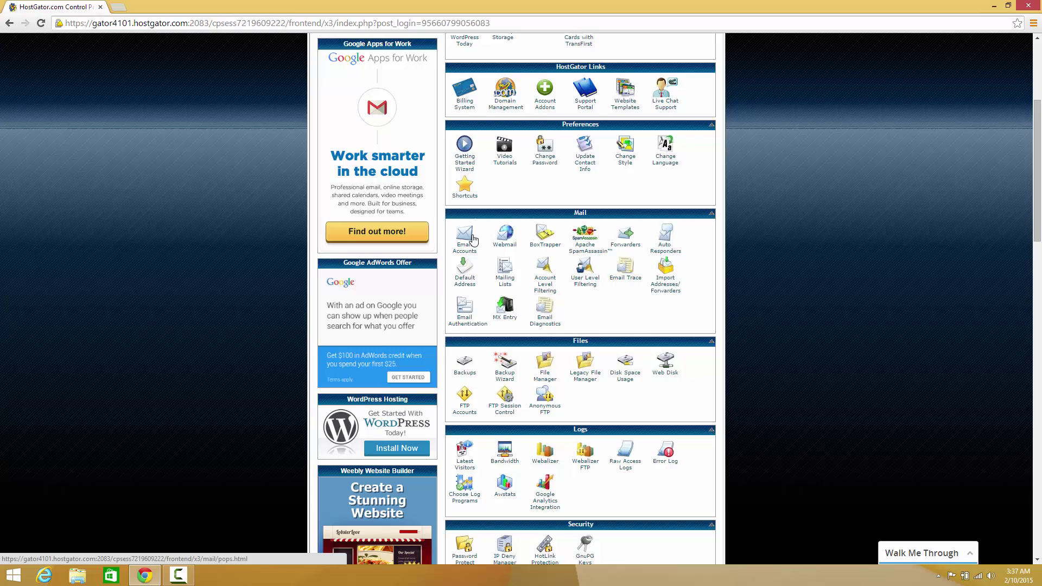
pyautogui.scroll(-4, 477, 247)
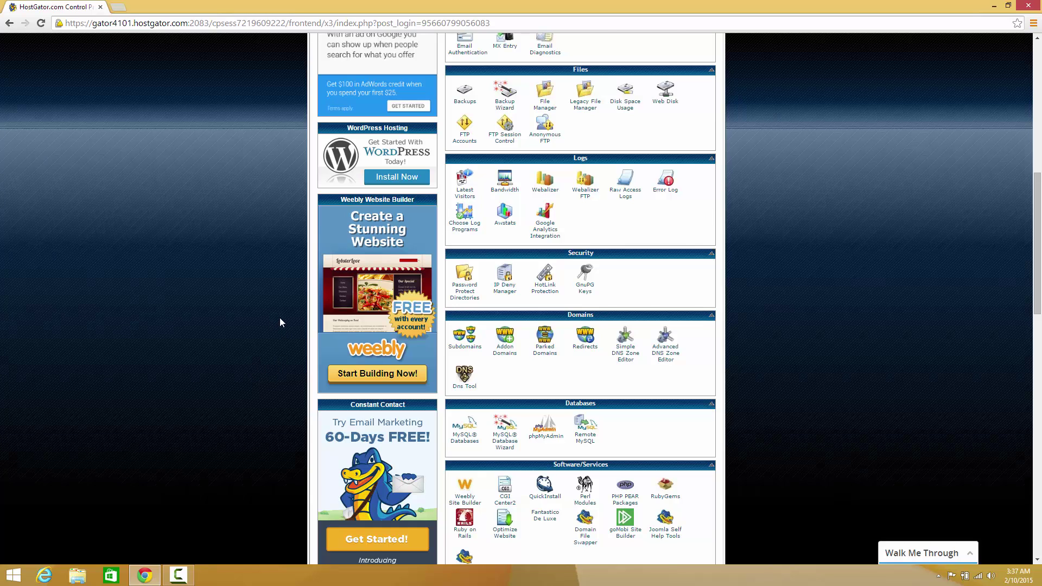
pyautogui.scroll(4, 280, 322)
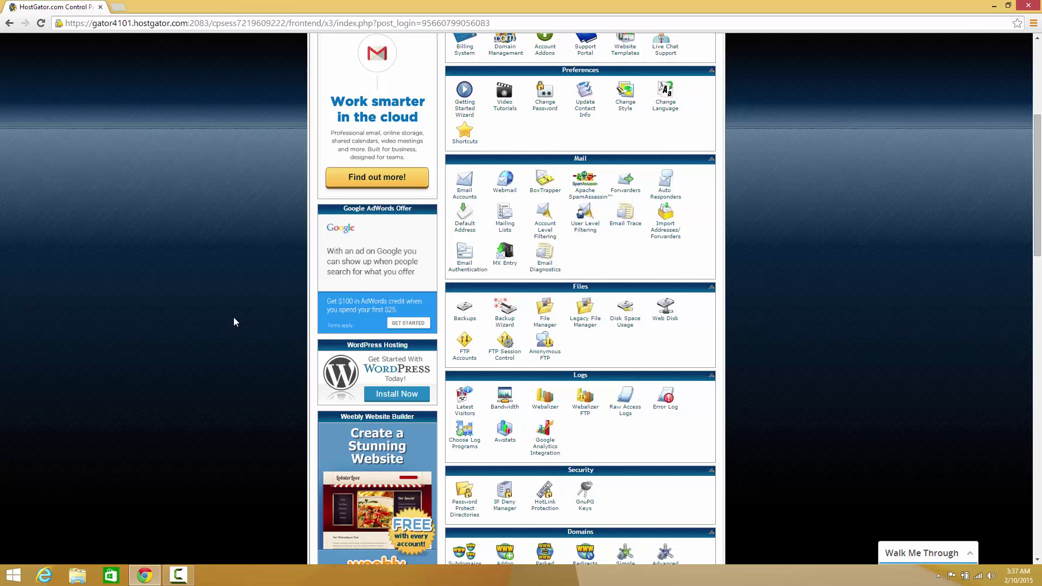